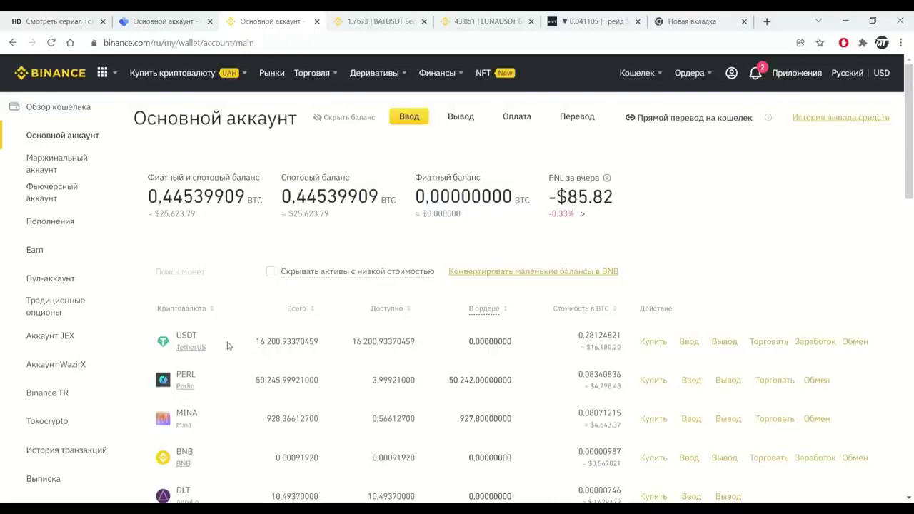
Examine the total USDT balance in the Binance main account's asset list.
{"action": "scroll", "coordinate": [243, 371], "scroll_direction": "down", "scroll_amount": 2}
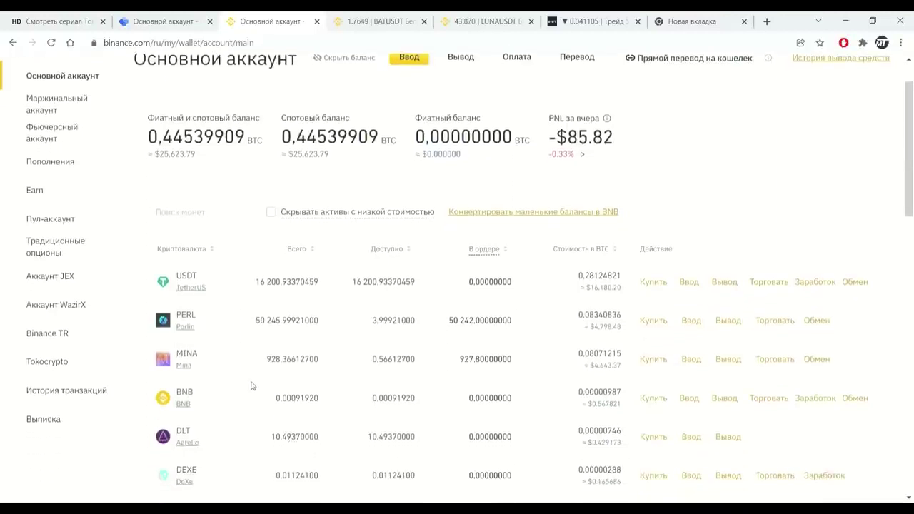
{"action": "scroll", "coordinate": [251, 390], "scroll_direction": "up", "scroll_amount": 1}
{"action": "left_click_drag", "start_coordinate": [282, 284], "coordinate": [260, 289]}
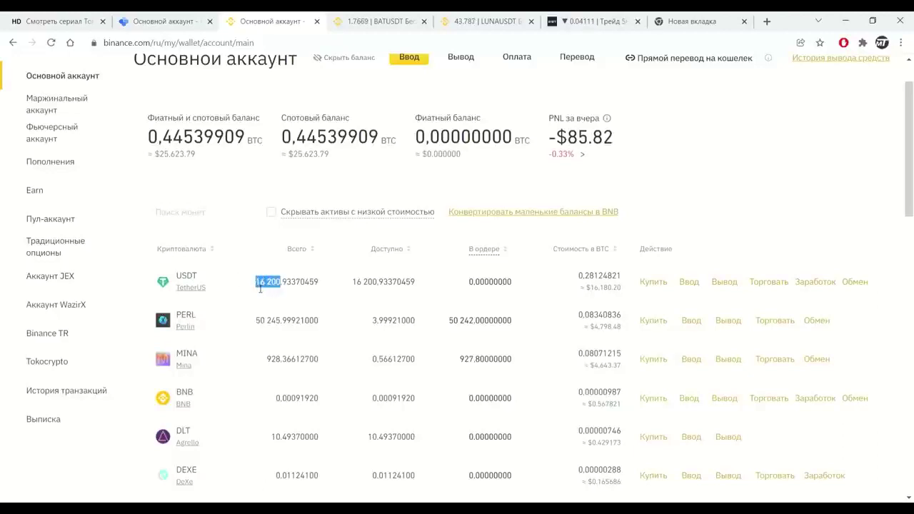
{"action": "left_click", "coordinate": [330, 287]}
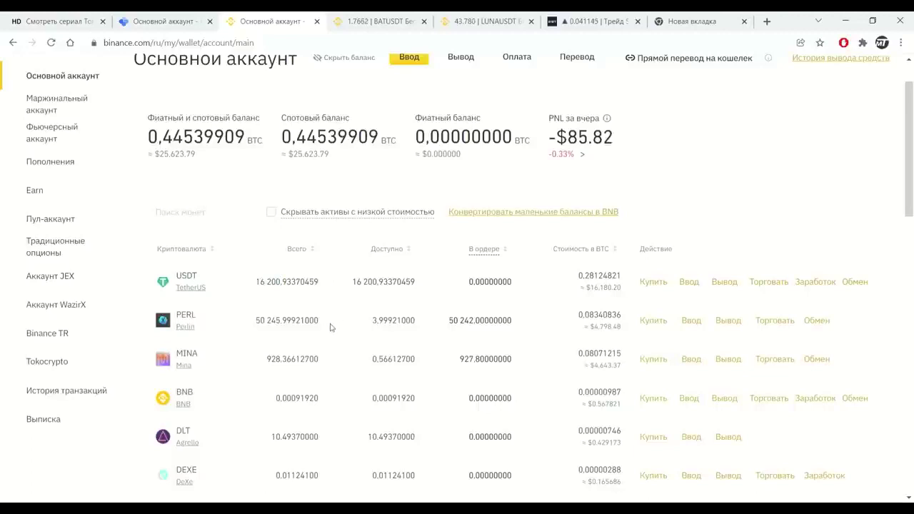
{"action": "scroll", "coordinate": [330, 327], "scroll_direction": "up", "scroll_amount": 1}
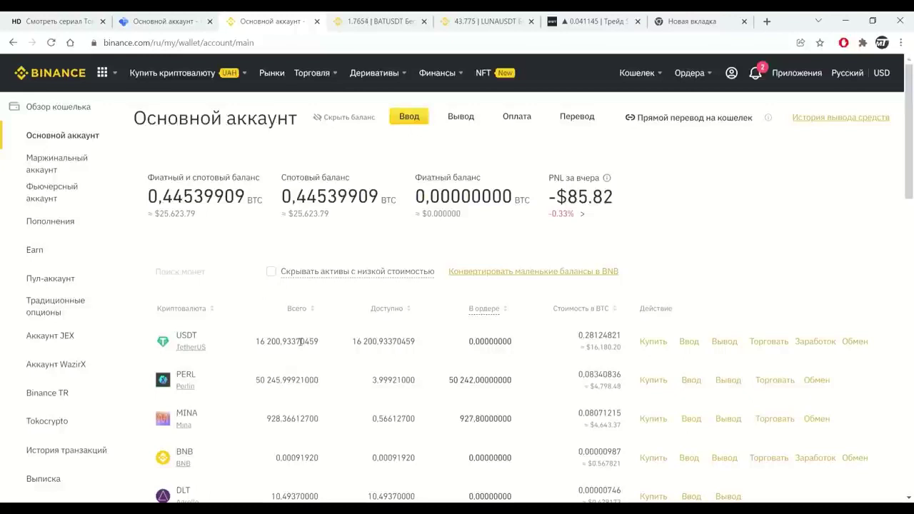
Switch to OKEx, open the USDT deposit page, and reselect USDT as the currency to deposit.
{"action": "left_click", "coordinate": [190, 20]}
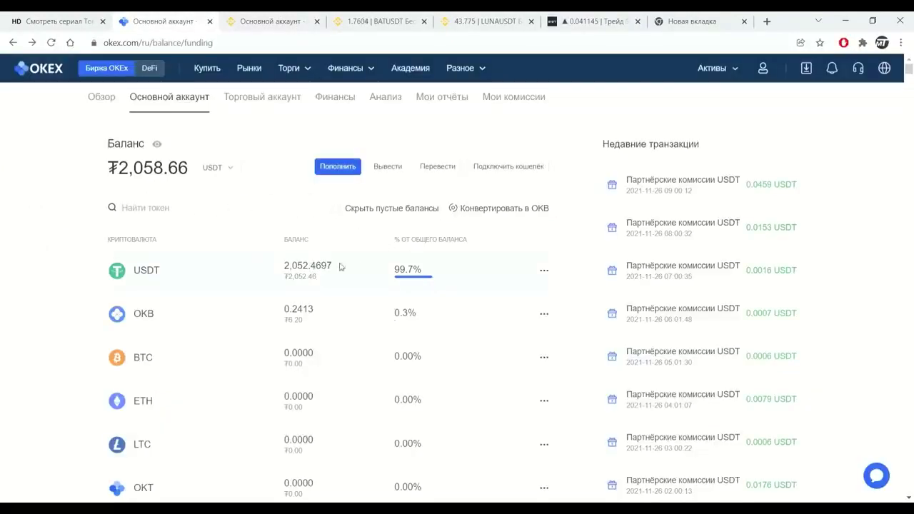
{"action": "mouse_move", "coordinate": [548, 274]}
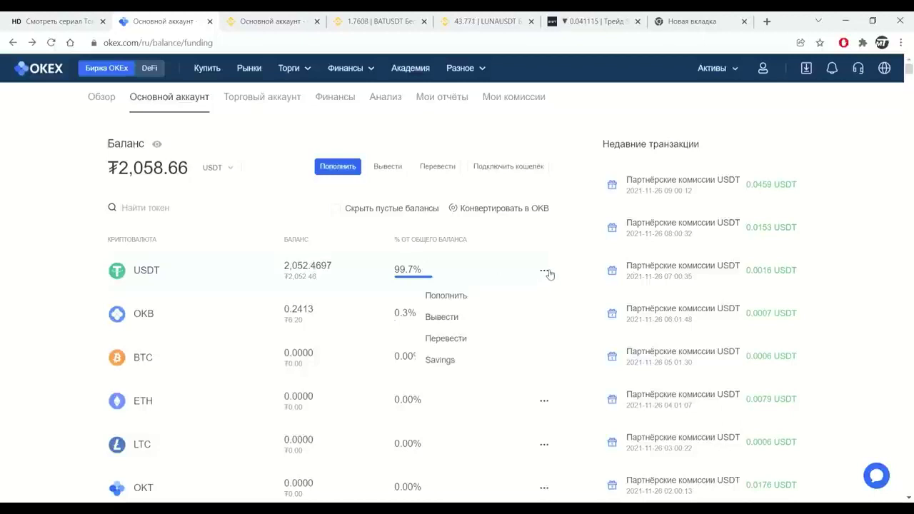
{"action": "left_click", "coordinate": [460, 303]}
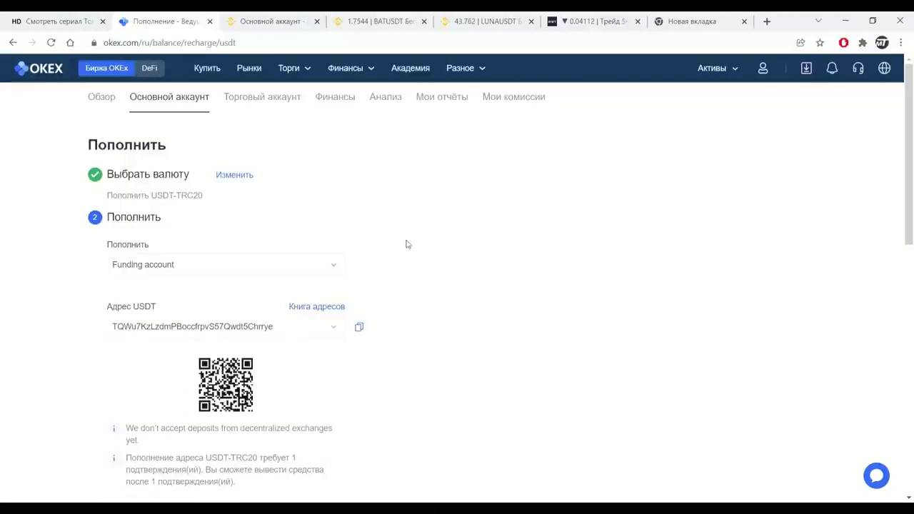
{"action": "left_click", "coordinate": [243, 176]}
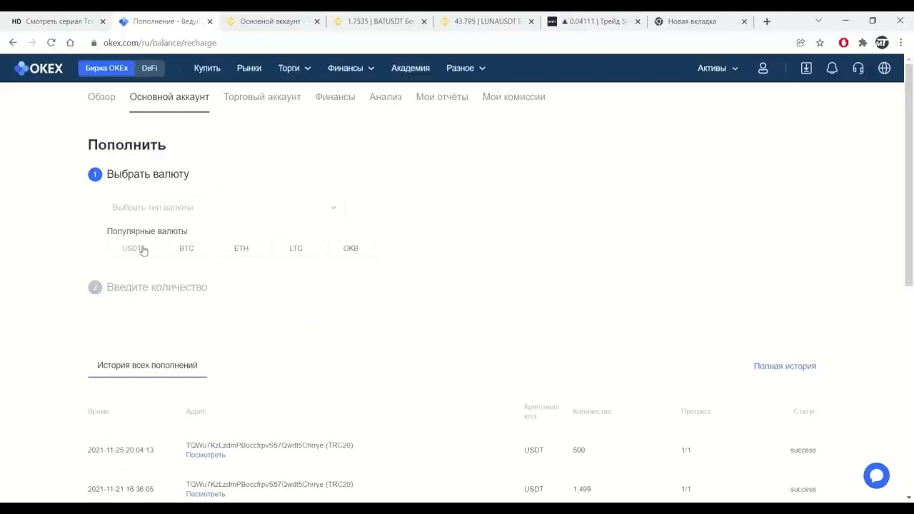
{"action": "left_click", "coordinate": [135, 249]}
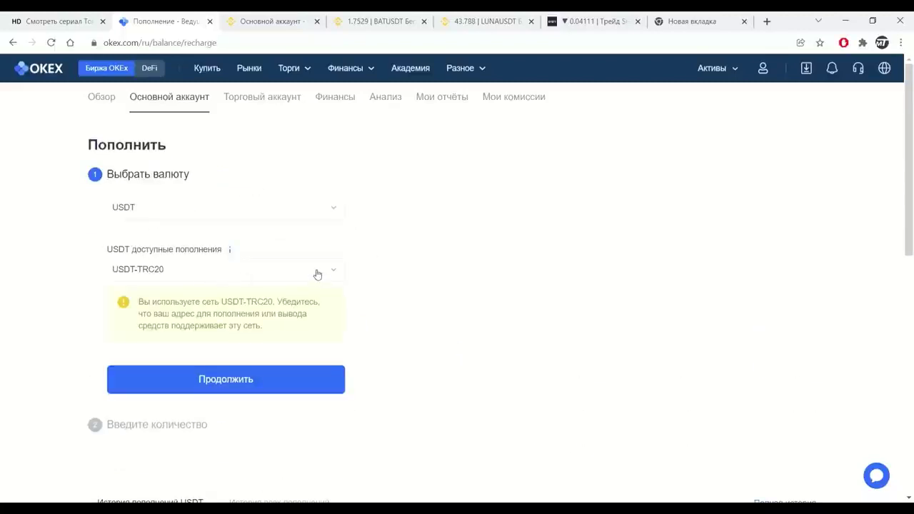
Review the networks available for depositing USDT on OKEx.
{"action": "left_click", "coordinate": [317, 275]}
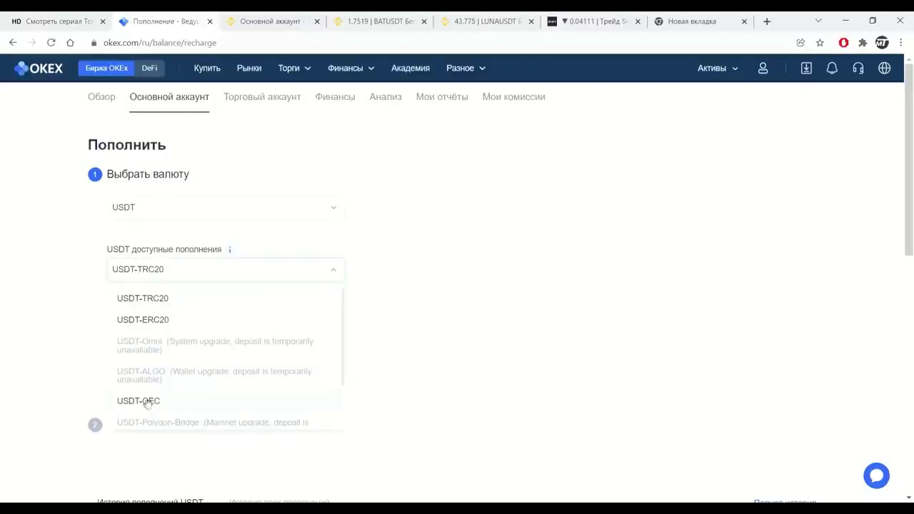
{"action": "scroll", "coordinate": [153, 402], "scroll_direction": "down", "scroll_amount": 1}
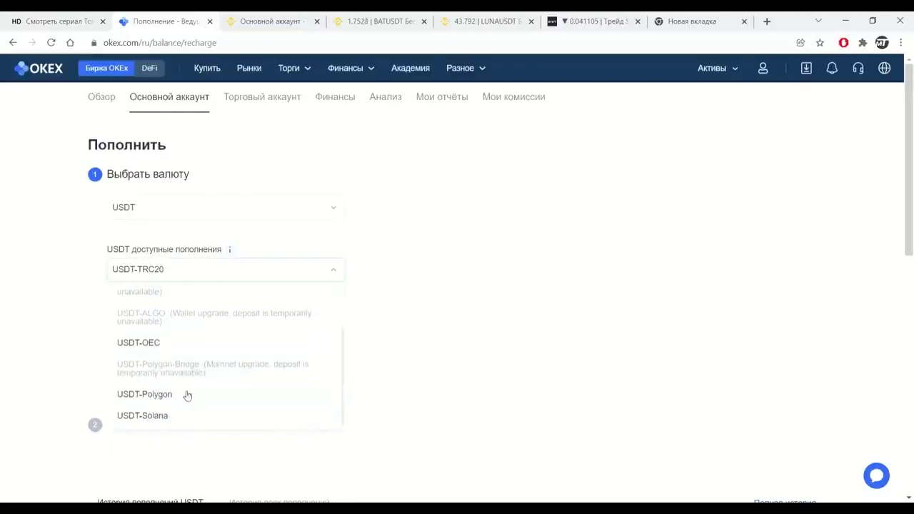
{"action": "scroll", "coordinate": [187, 396], "scroll_direction": "up", "scroll_amount": 2}
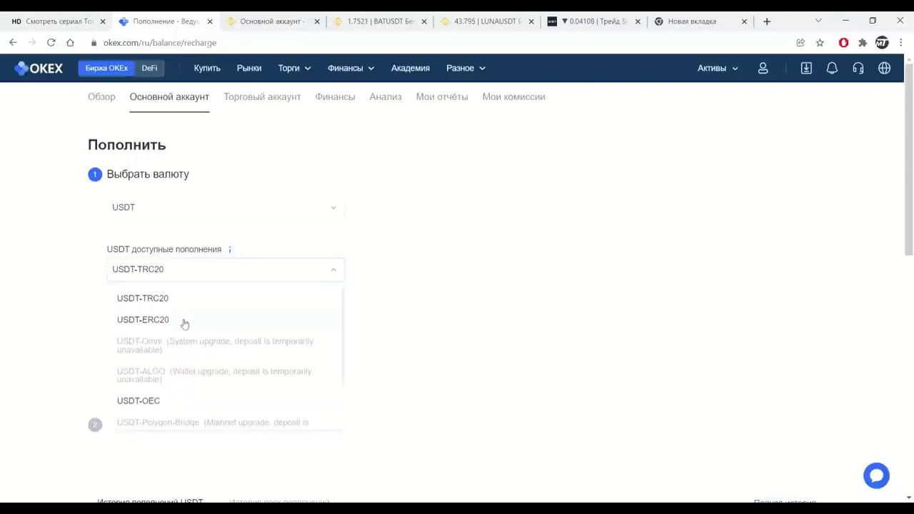
Switch to Binance, open the USDT withdrawal form, compare network fees, and choose the TRX Tron (TRC20) network.
{"action": "left_click", "coordinate": [275, 20]}
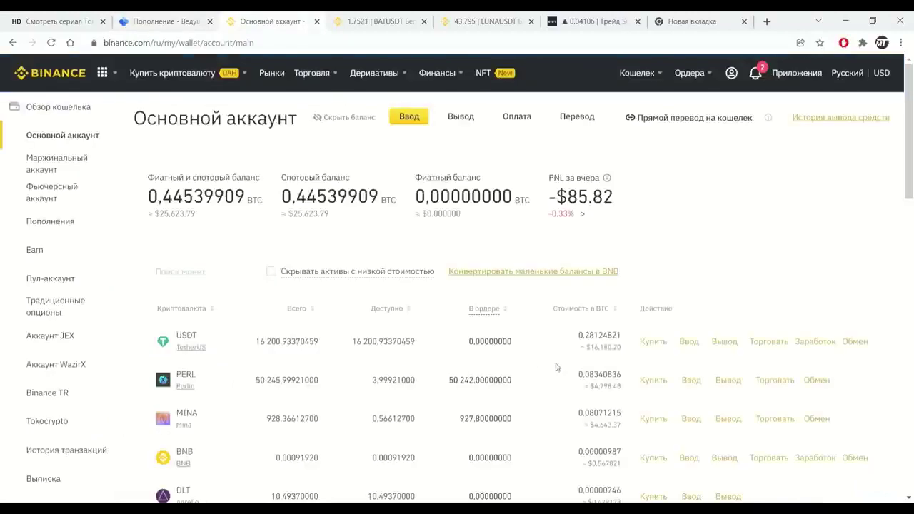
{"action": "left_click", "coordinate": [727, 343]}
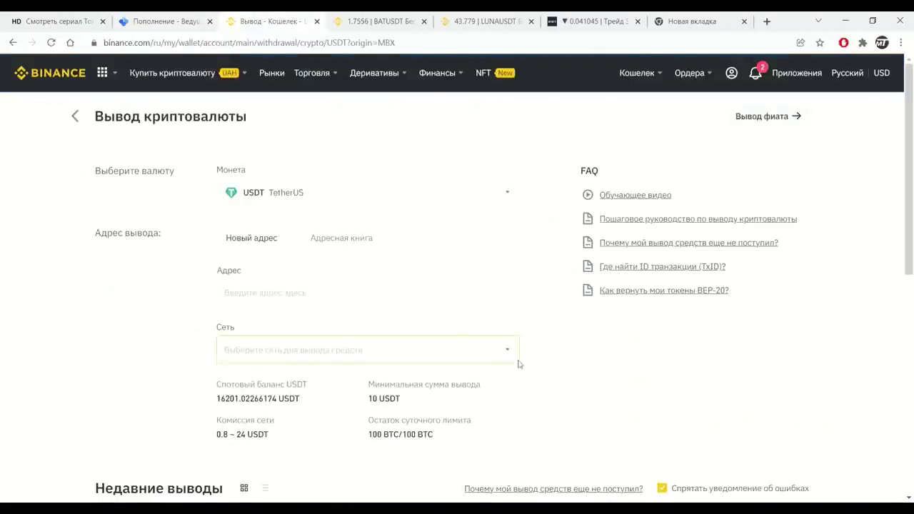
{"action": "left_click", "coordinate": [505, 353]}
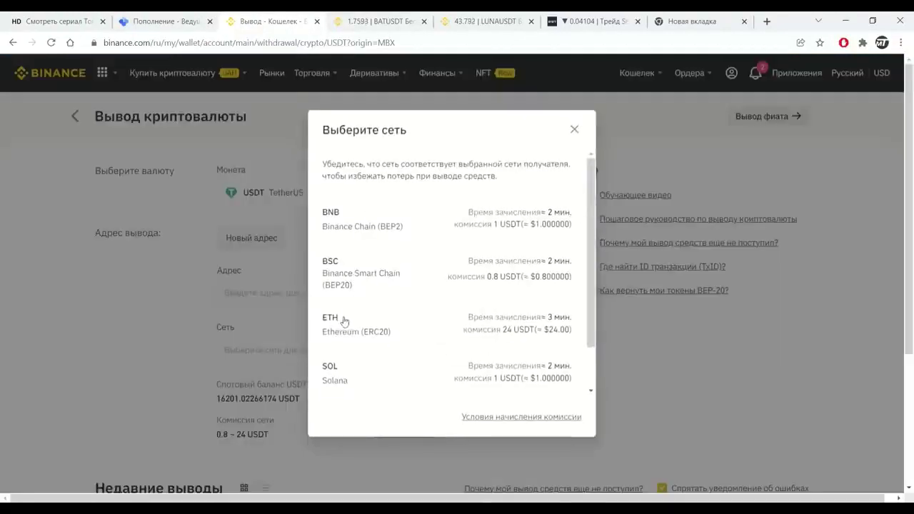
{"action": "scroll", "coordinate": [345, 348], "scroll_direction": "down", "scroll_amount": 1}
{"action": "scroll", "coordinate": [350, 367], "scroll_direction": "down", "scroll_amount": 1}
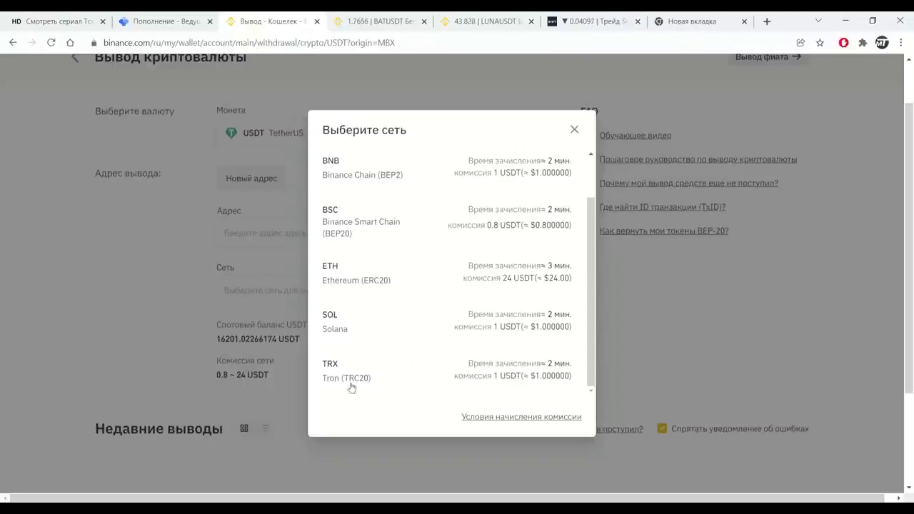
{"action": "scroll", "coordinate": [408, 313], "scroll_direction": "up", "scroll_amount": 2}
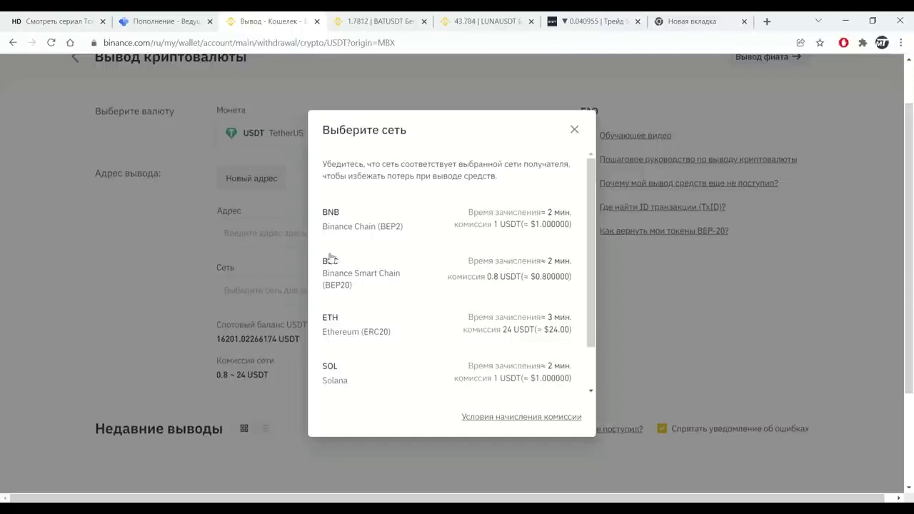
{"action": "scroll", "coordinate": [408, 300], "scroll_direction": "down", "scroll_amount": 1}
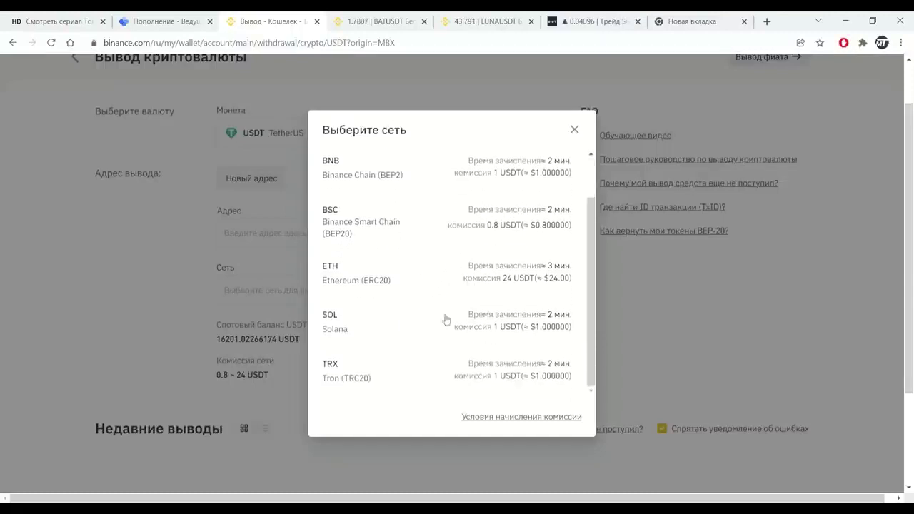
{"action": "left_click", "coordinate": [350, 370]}
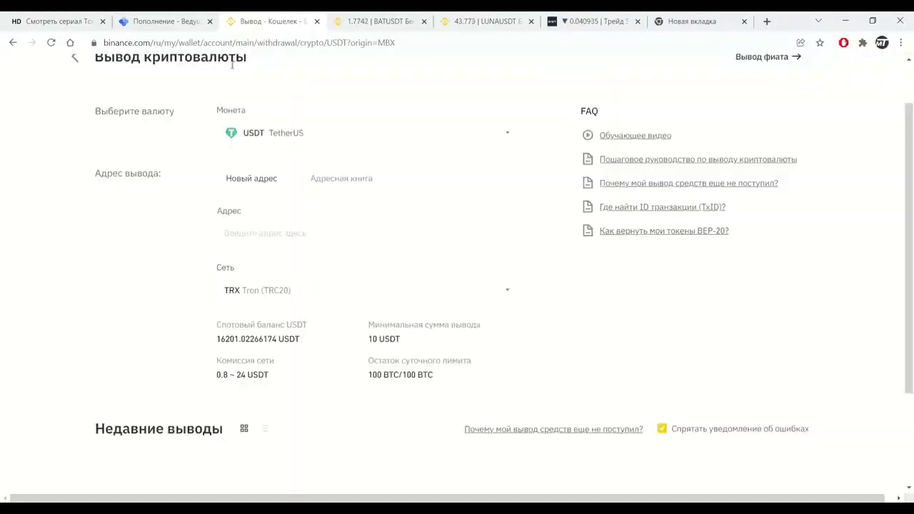
Switch to OKEx, continue the USDT deposit with the USDT-TRC20 network, and copy the deposit address.
{"action": "left_click", "coordinate": [189, 20]}
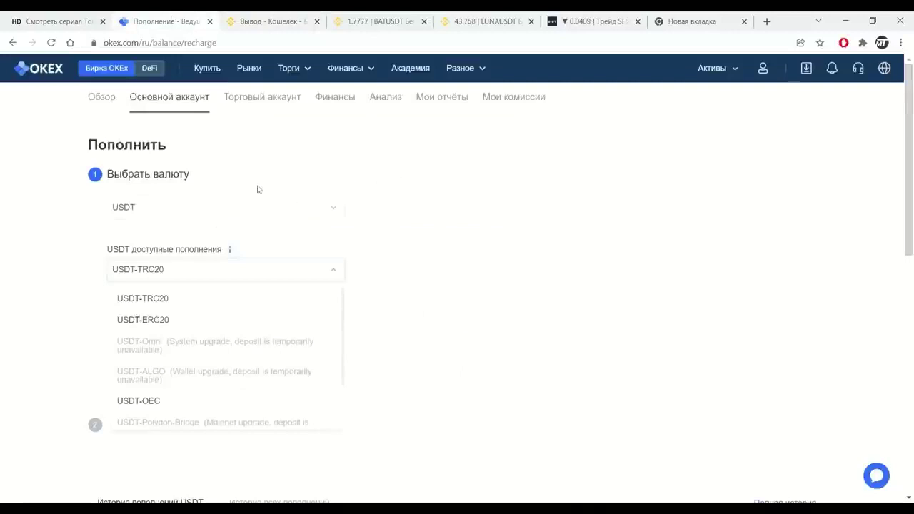
{"action": "left_click", "coordinate": [145, 303]}
{"action": "left_click", "coordinate": [245, 373]}
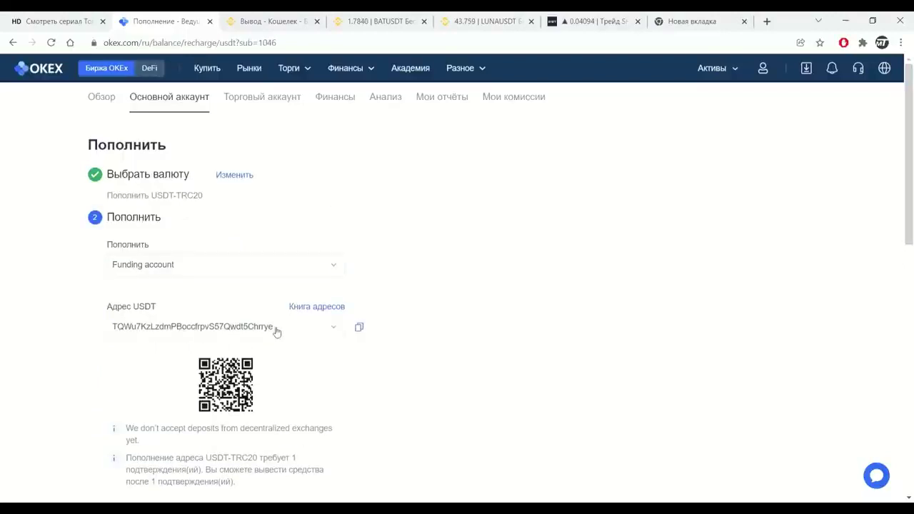
{"action": "left_click", "coordinate": [361, 329]}
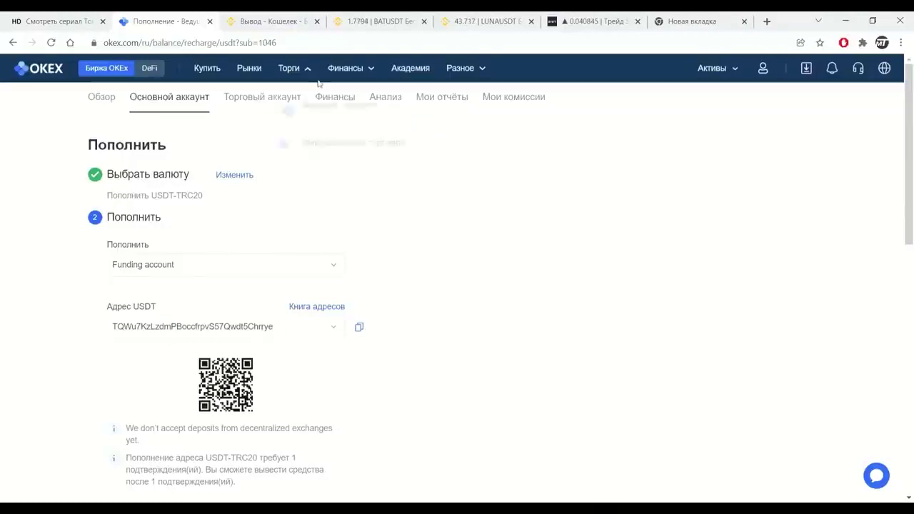
Reopen the USDT withdrawal form from the Binance main account and paste the copied deposit address as the recipient.
{"action": "left_click", "coordinate": [283, 21]}
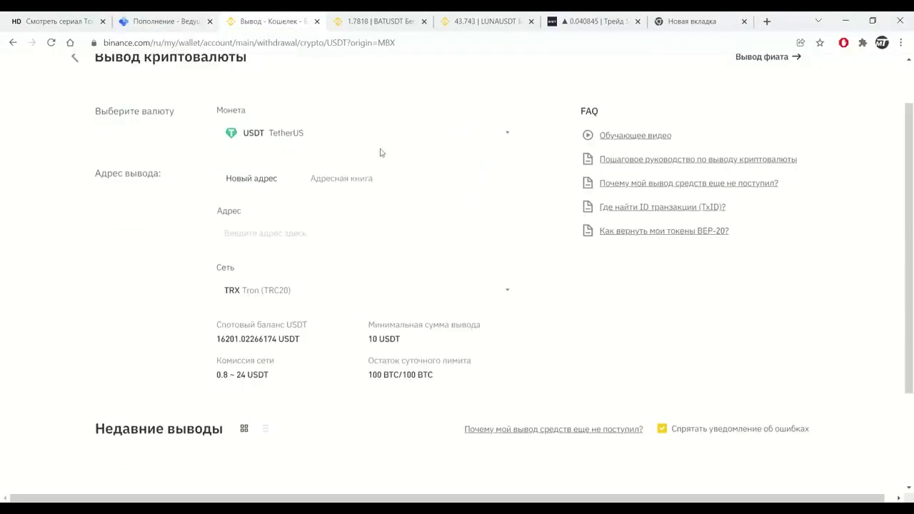
{"action": "scroll", "coordinate": [374, 204], "scroll_direction": "up", "scroll_amount": 2}
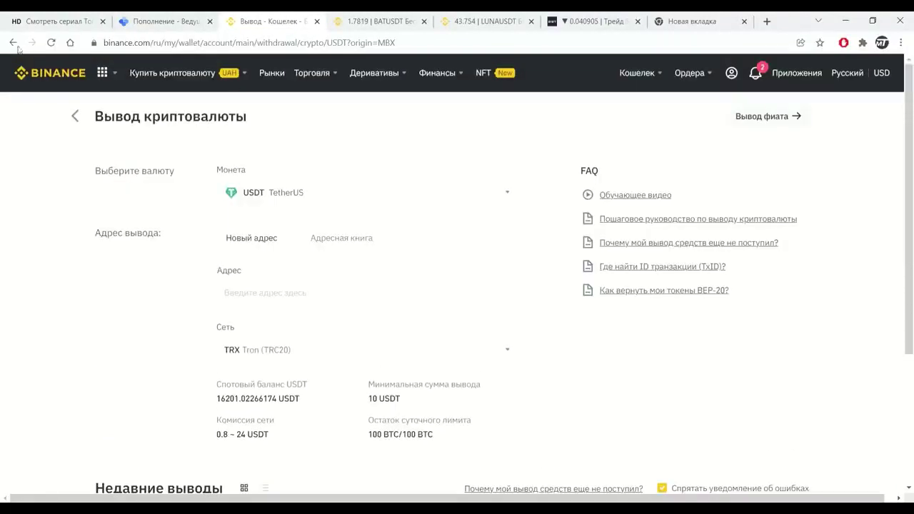
{"action": "left_click", "coordinate": [13, 43]}
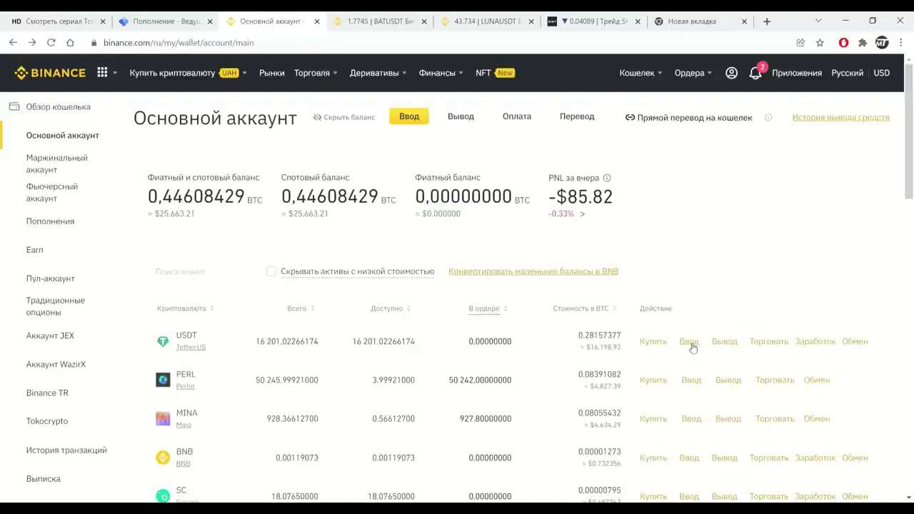
{"action": "left_click", "coordinate": [726, 342]}
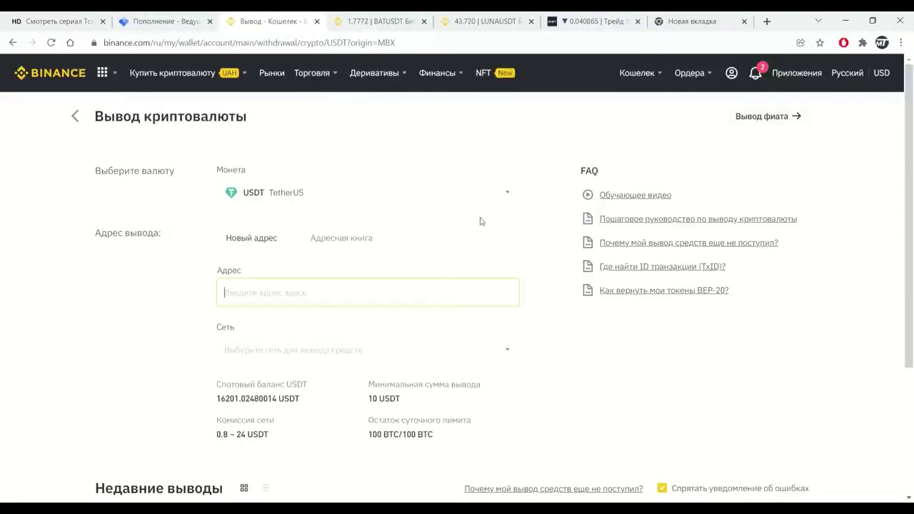
{"action": "key", "text": "ctrl+v"}
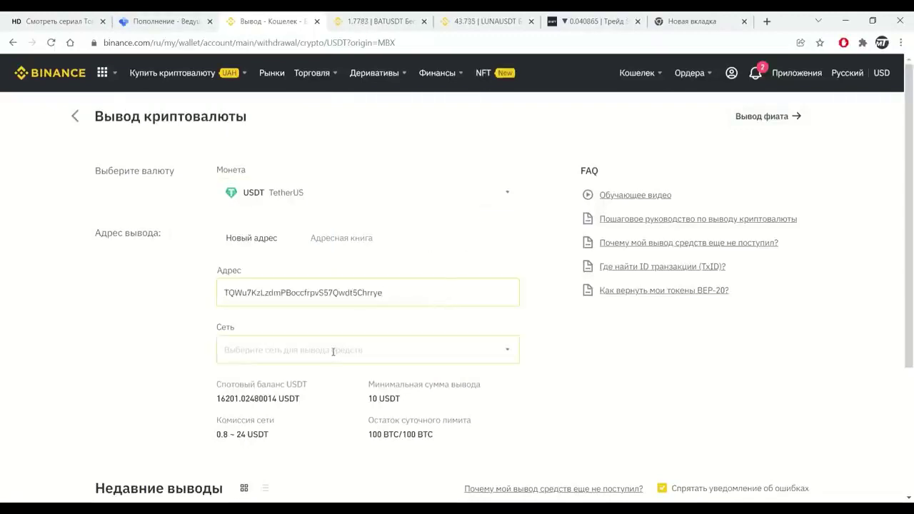
Choose the TRX Tron (TRC20) network and set the withdrawal amount to 6000 USDT.
{"action": "left_click", "coordinate": [301, 353]}
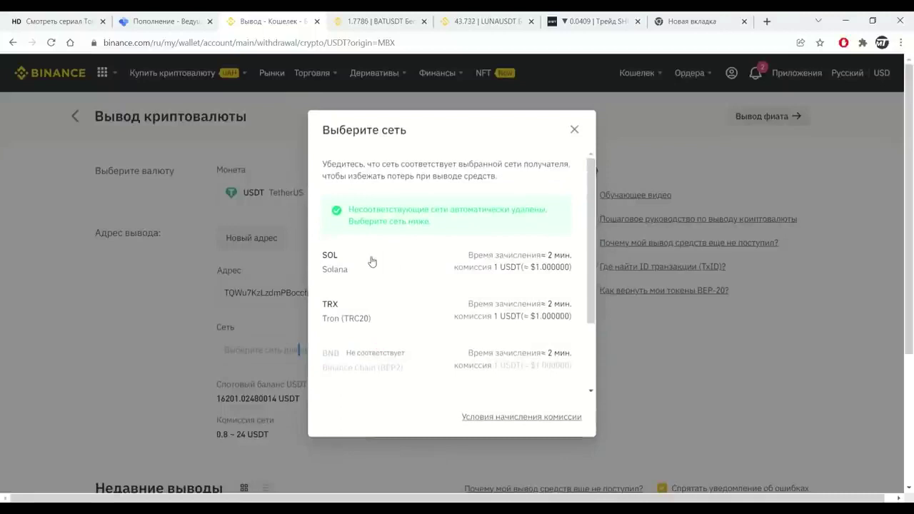
{"action": "left_click", "coordinate": [364, 318]}
{"action": "type", "text": "6000"}
{"action": "scroll", "coordinate": [613, 308], "scroll_direction": "down", "scroll_amount": 1}
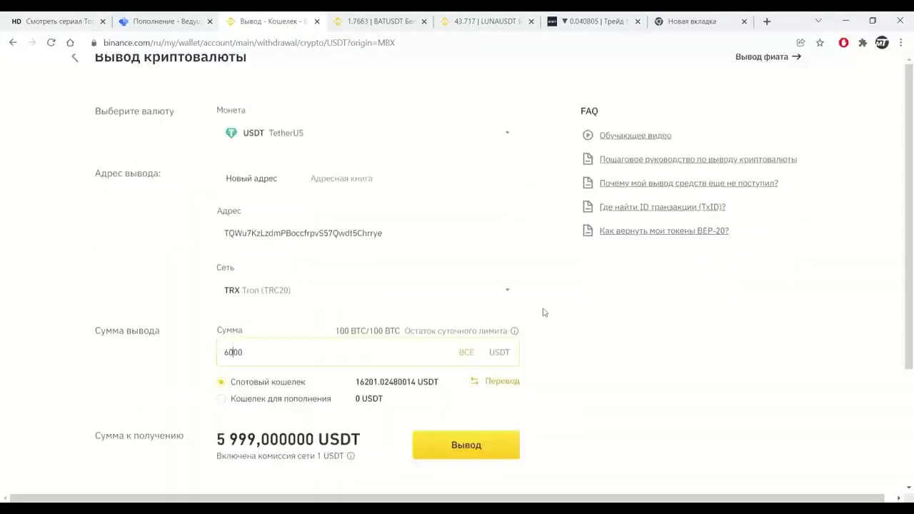
{"action": "scroll", "coordinate": [565, 297], "scroll_direction": "up", "scroll_amount": 1}
{"action": "scroll", "coordinate": [443, 278], "scroll_direction": "down", "scroll_amount": 1}
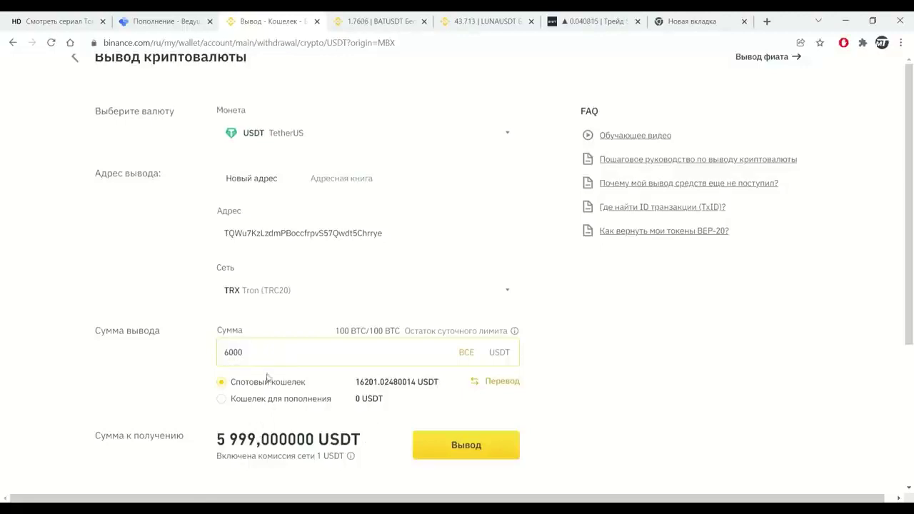
Recheck the withdrawal amount and compare the address's last characters with the USDT deposit address on OKEx.
{"action": "left_click_drag", "start_coordinate": [246, 355], "coordinate": [223, 355]}
{"action": "left_click", "coordinate": [299, 358]}
{"action": "scroll", "coordinate": [321, 336], "scroll_direction": "up", "scroll_amount": 1}
{"action": "left_click", "coordinate": [394, 294]}
{"action": "left_click_drag", "start_coordinate": [391, 295], "coordinate": [380, 295]}
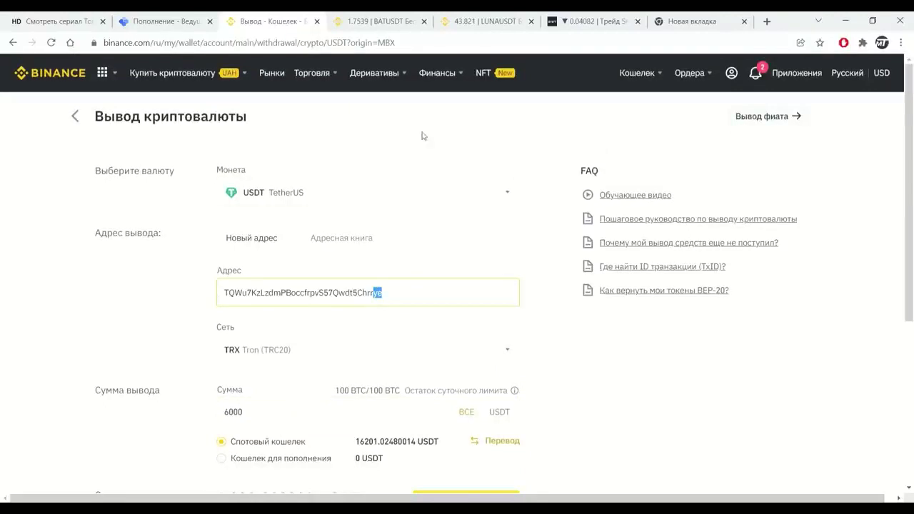
{"action": "left_click", "coordinate": [175, 23]}
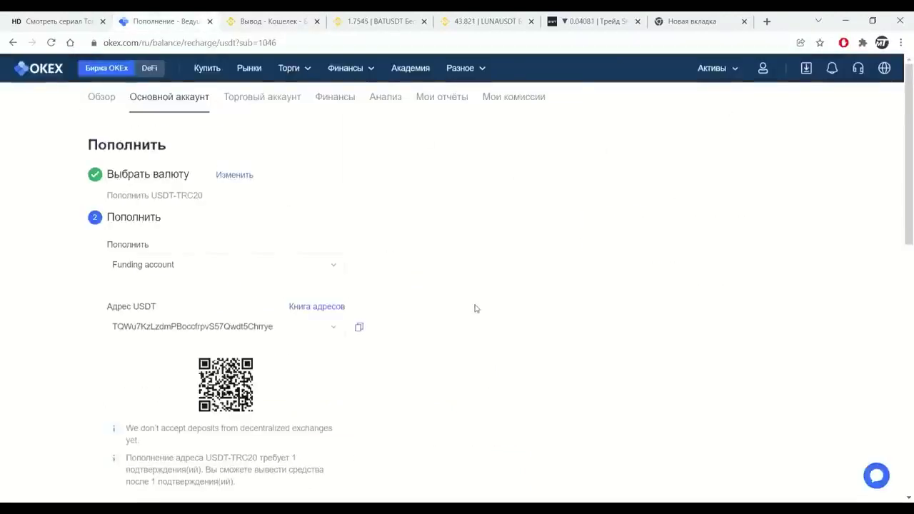
{"action": "left_click", "coordinate": [266, 326]}
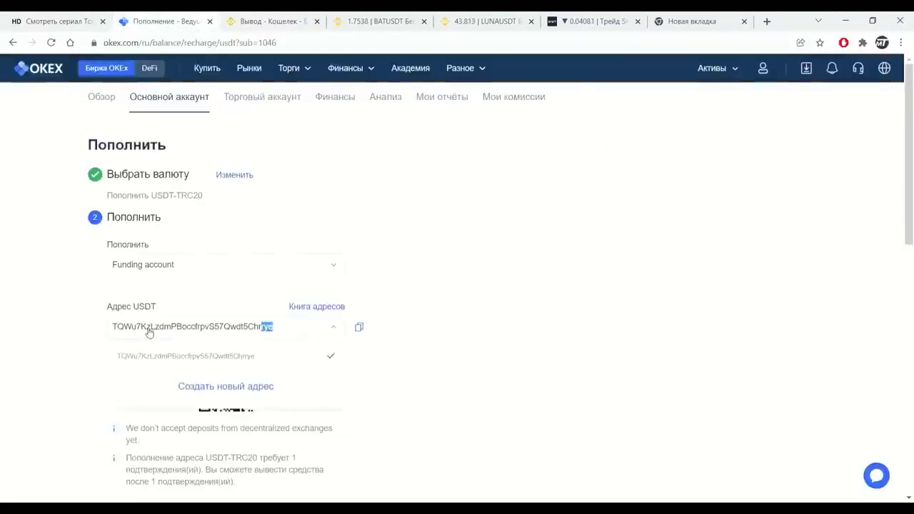
{"action": "left_click", "coordinate": [410, 338]}
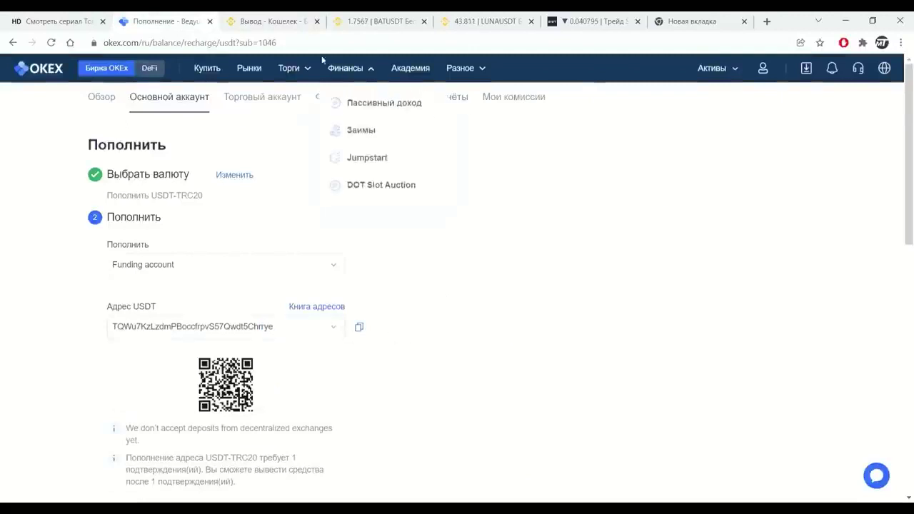
Return to Binance, complete the submitted USDT withdrawal request, and check its status among the recent withdrawals.
{"action": "left_click", "coordinate": [272, 22]}
{"action": "mouse_move", "coordinate": [312, 73]}
{"action": "scroll", "coordinate": [509, 381], "scroll_direction": "down", "scroll_amount": 2}
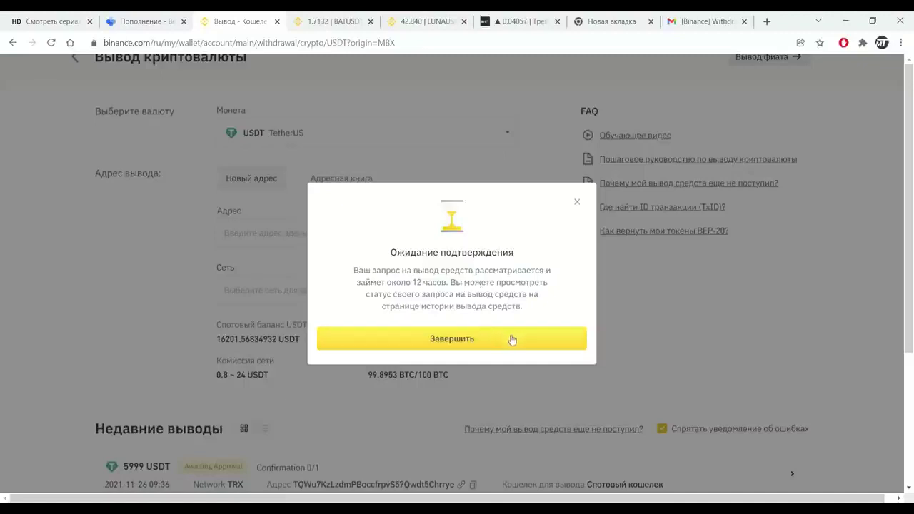
{"action": "left_click", "coordinate": [450, 344]}
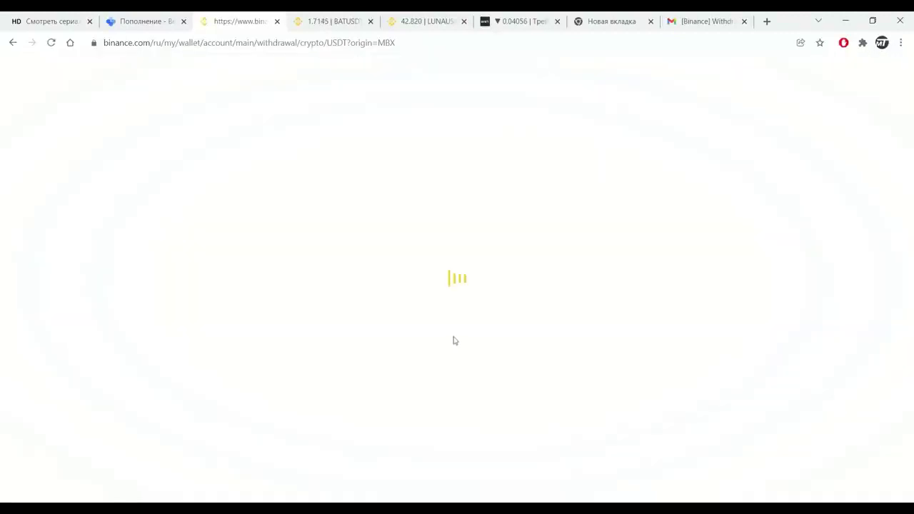
{"action": "scroll", "coordinate": [521, 310], "scroll_direction": "down", "scroll_amount": 1}
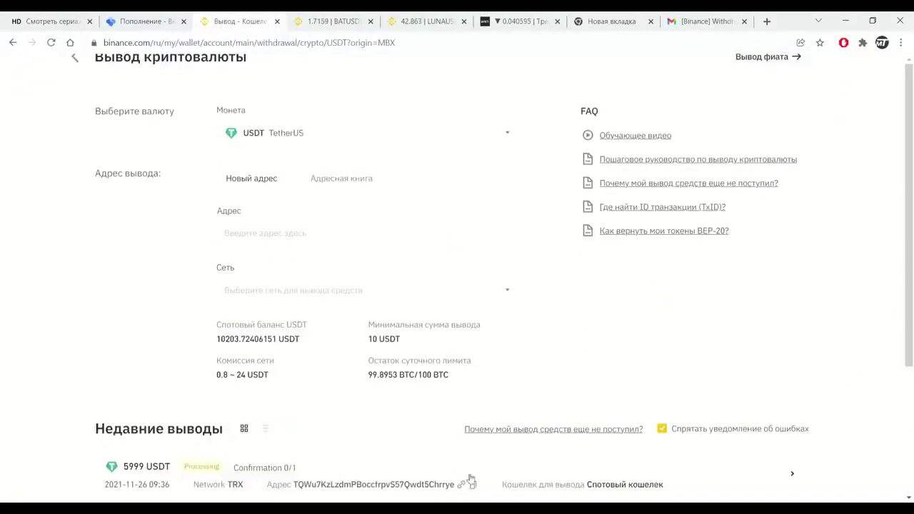
{"action": "mouse_move", "coordinate": [203, 468]}
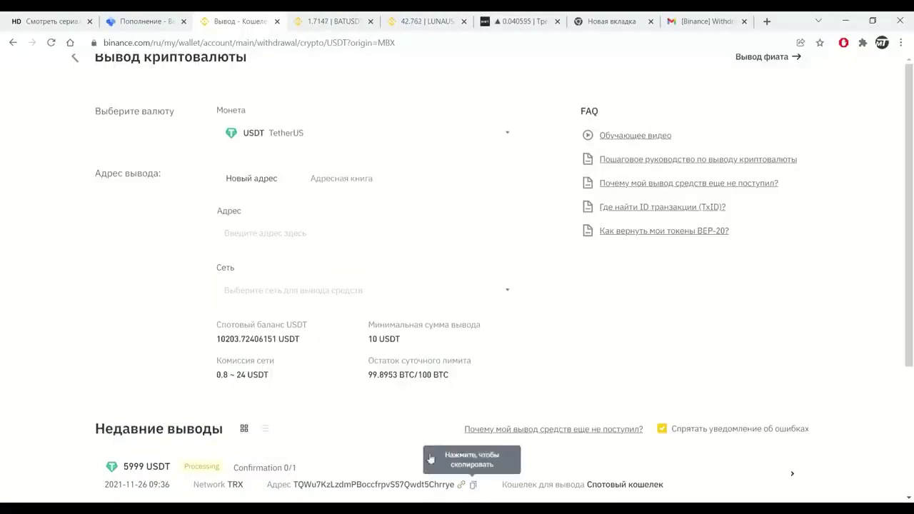
Switch to OKEx, refresh the USDT deposit page, and check the USDT deposit history for the incoming transfer.
{"action": "left_click", "coordinate": [151, 23]}
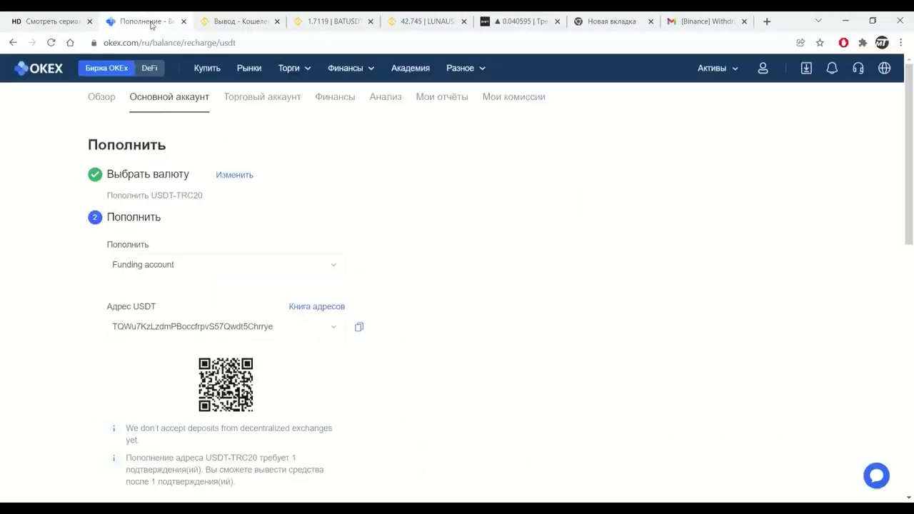
{"action": "scroll", "coordinate": [521, 326], "scroll_direction": "down", "scroll_amount": 2}
{"action": "scroll", "coordinate": [507, 317], "scroll_direction": "down", "scroll_amount": 1}
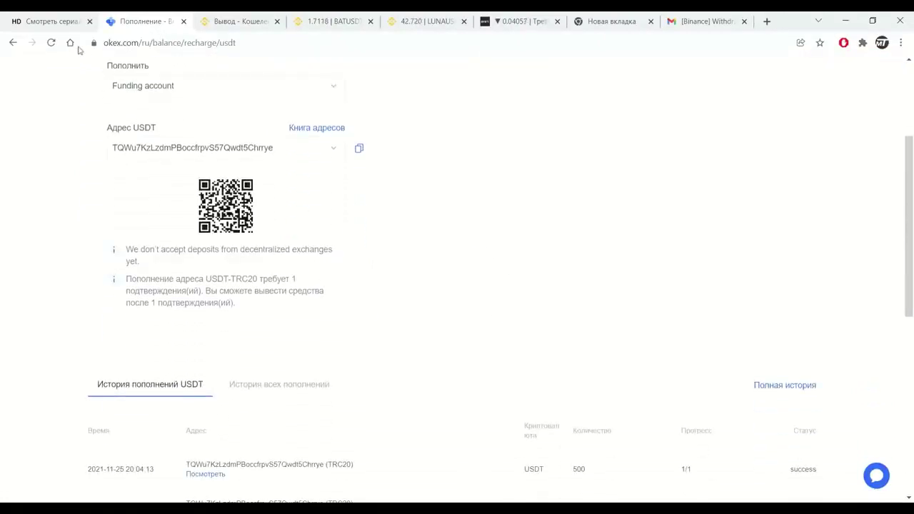
{"action": "left_click", "coordinate": [51, 43]}
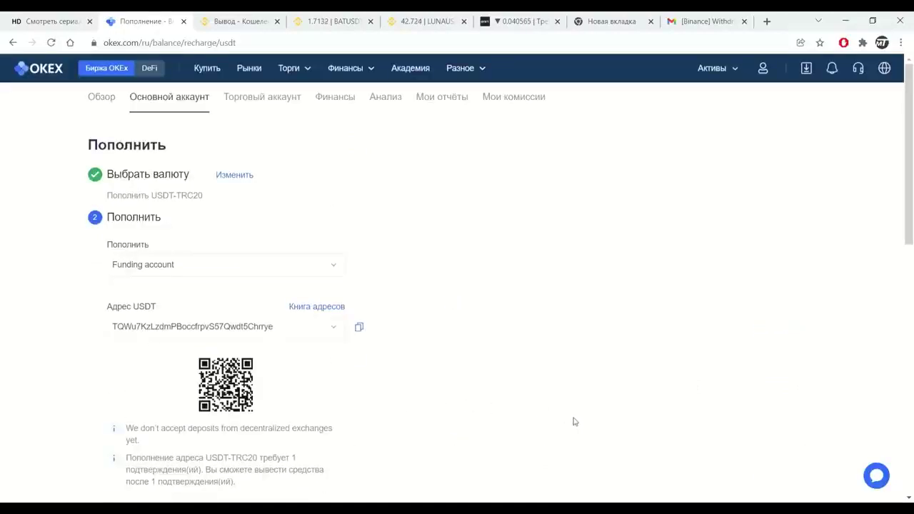
{"action": "scroll", "coordinate": [582, 421], "scroll_direction": "down", "scroll_amount": 3}
{"action": "scroll", "coordinate": [582, 413], "scroll_direction": "down", "scroll_amount": 2}
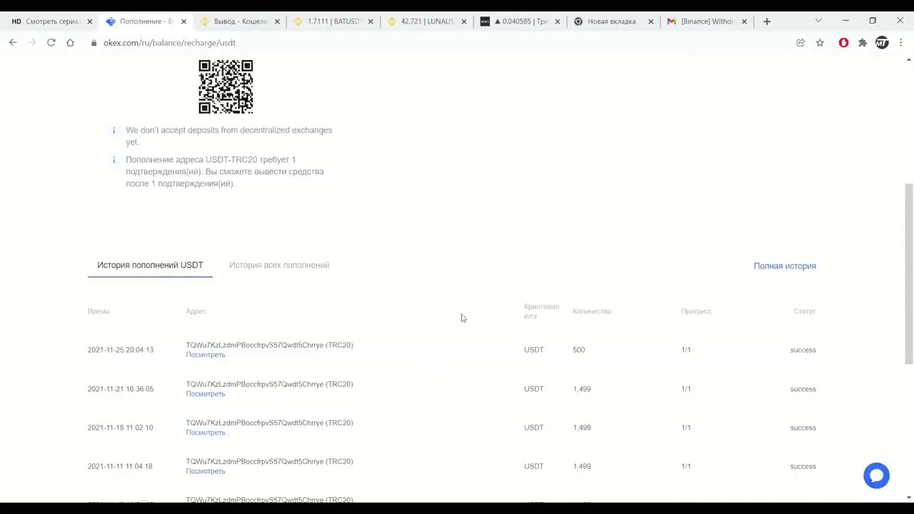
{"action": "scroll", "coordinate": [455, 333], "scroll_direction": "up", "scroll_amount": 1}
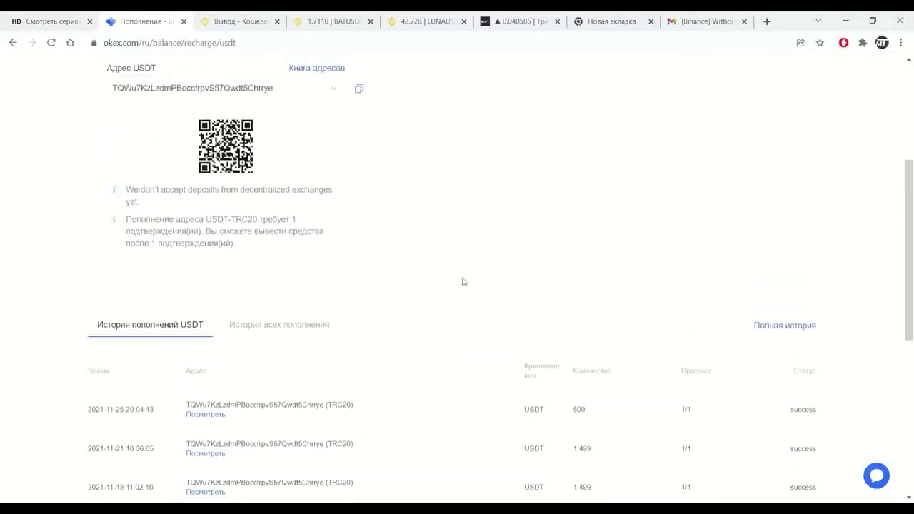
Switch to Binance, open the BTC withdrawal form from the main account, and review the available networks with their fees and arrival times.
{"action": "left_click", "coordinate": [246, 21]}
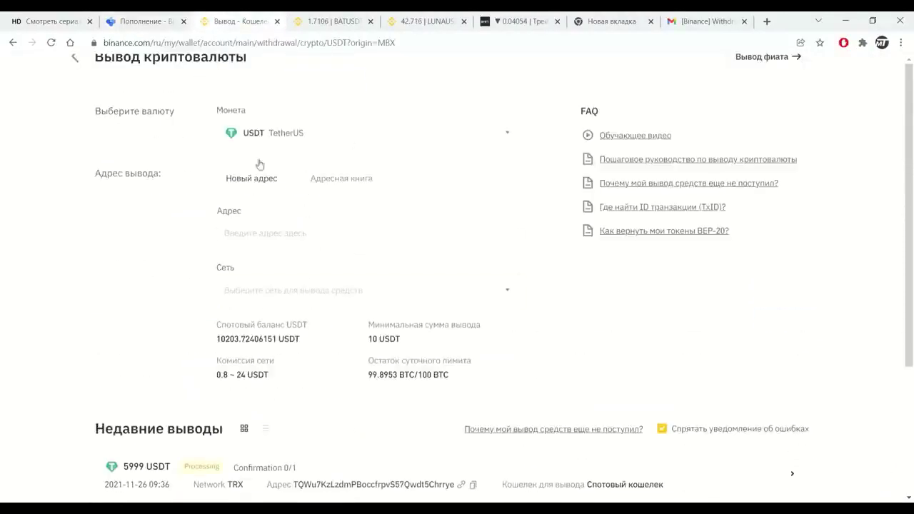
{"action": "left_click", "coordinate": [13, 45]}
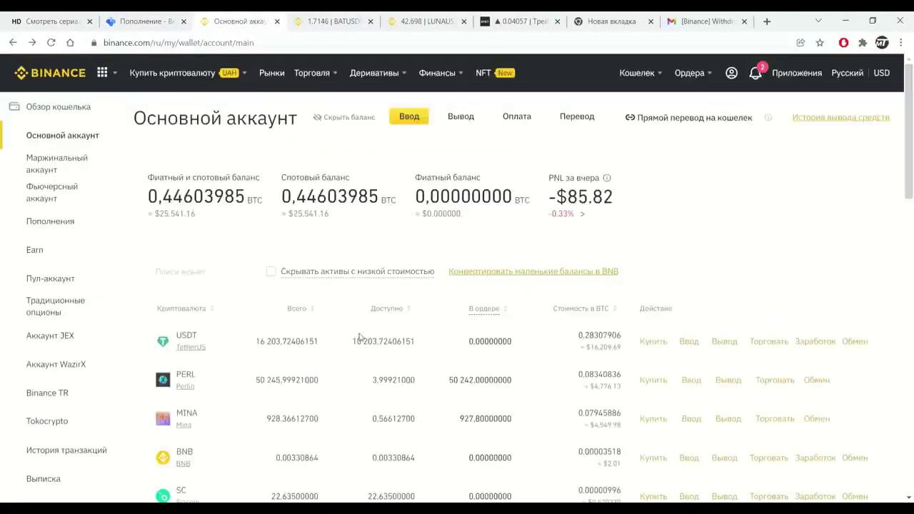
{"action": "scroll", "coordinate": [357, 341], "scroll_direction": "down", "scroll_amount": 1}
{"action": "scroll", "coordinate": [357, 341], "scroll_direction": "down", "scroll_amount": 4}
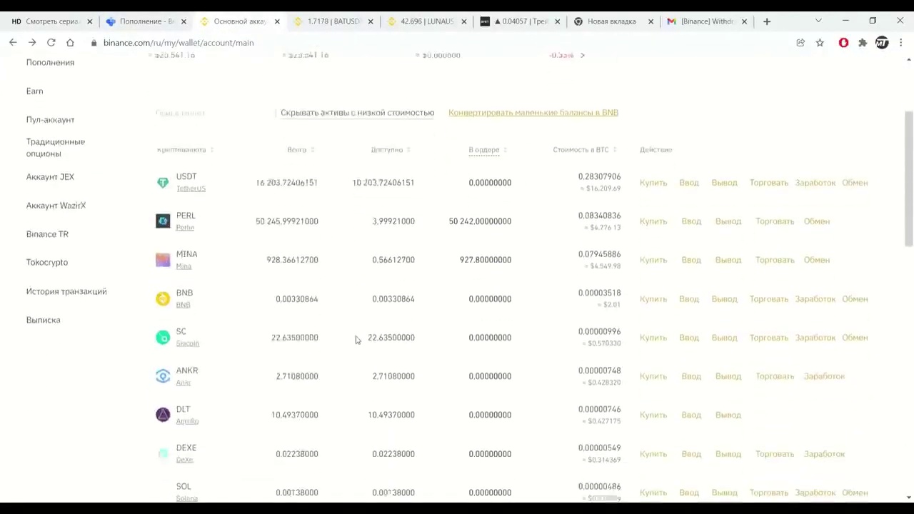
{"action": "scroll", "coordinate": [359, 335], "scroll_direction": "down", "scroll_amount": 6}
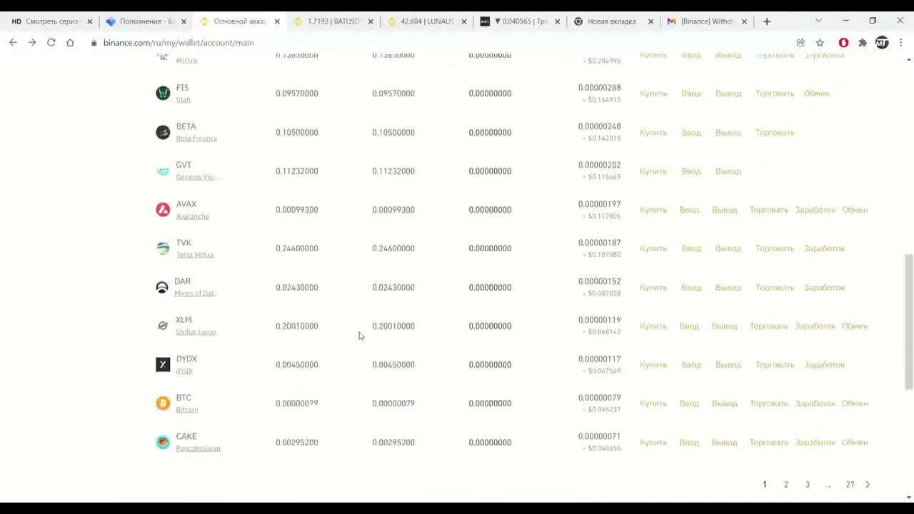
{"action": "left_click", "coordinate": [724, 323]}
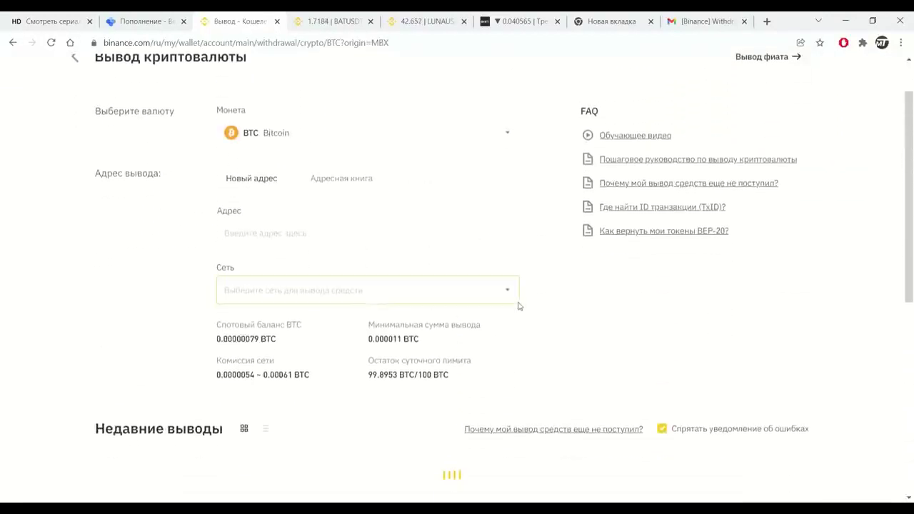
{"action": "left_click", "coordinate": [504, 292]}
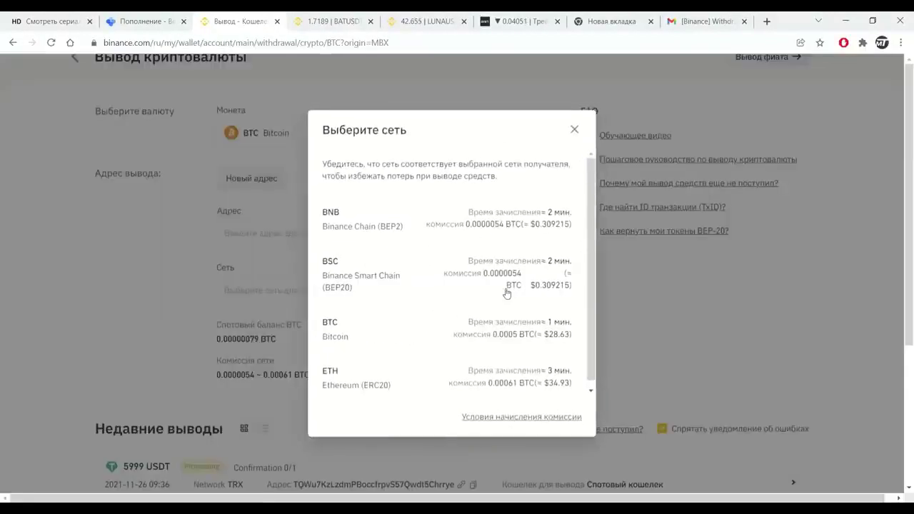
{"action": "scroll", "coordinate": [530, 340], "scroll_direction": "down", "scroll_amount": 1}
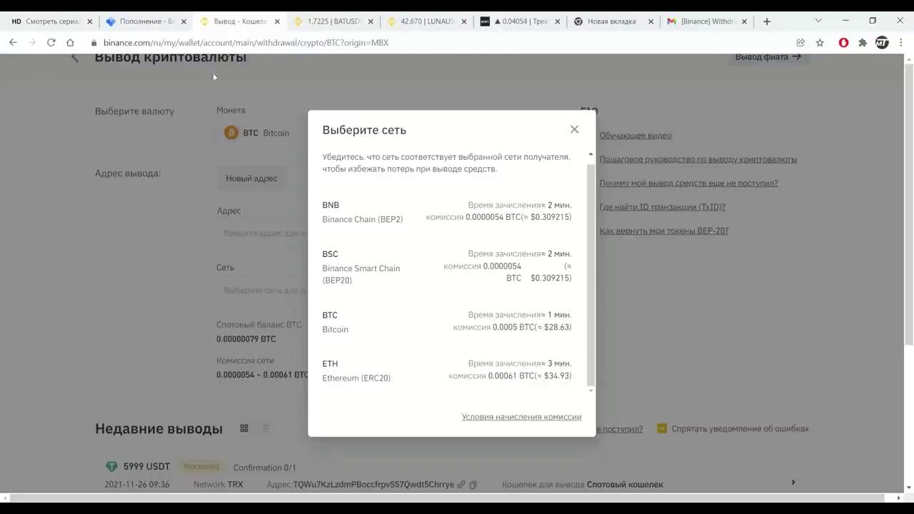
Go back to OKEx, reload the deposit page, and examine the latest USDT deposit's amount, progress and status.
{"action": "left_click", "coordinate": [160, 29]}
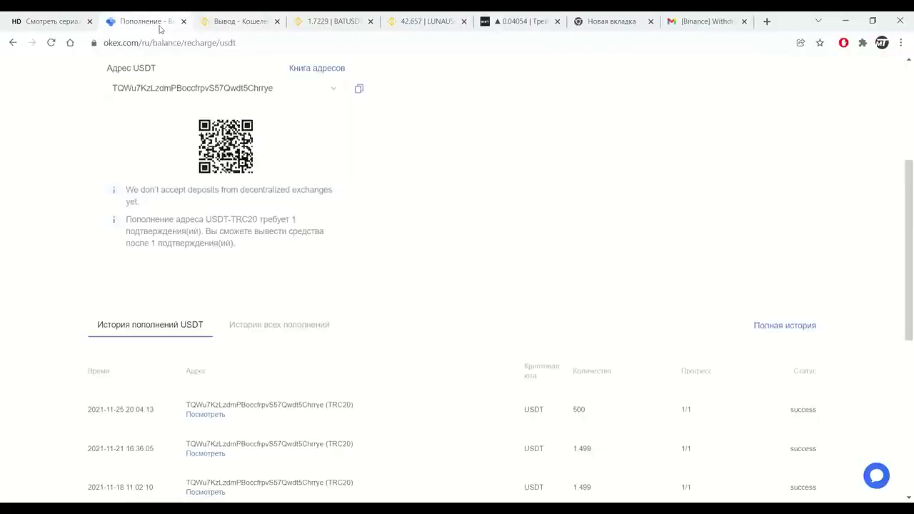
{"action": "left_click", "coordinate": [50, 43]}
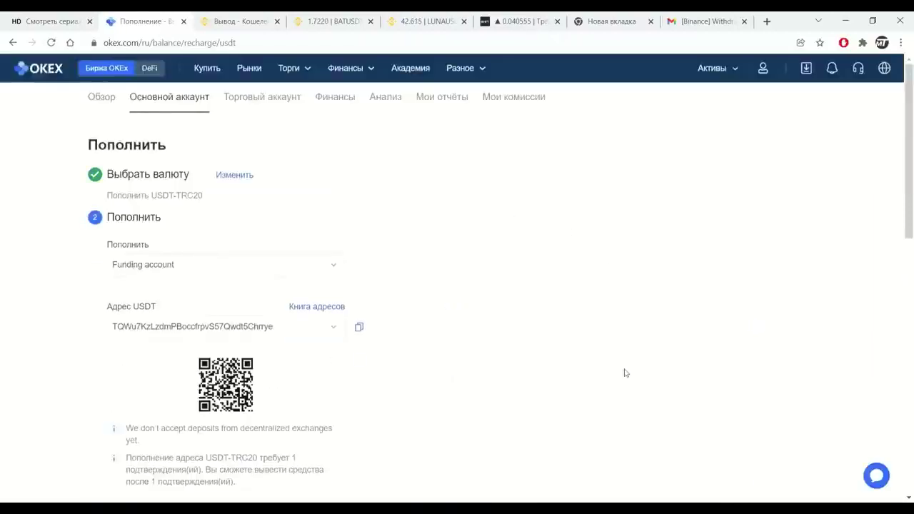
{"action": "scroll", "coordinate": [624, 371], "scroll_direction": "down", "scroll_amount": 3}
{"action": "scroll", "coordinate": [622, 371], "scroll_direction": "up", "scroll_amount": 1}
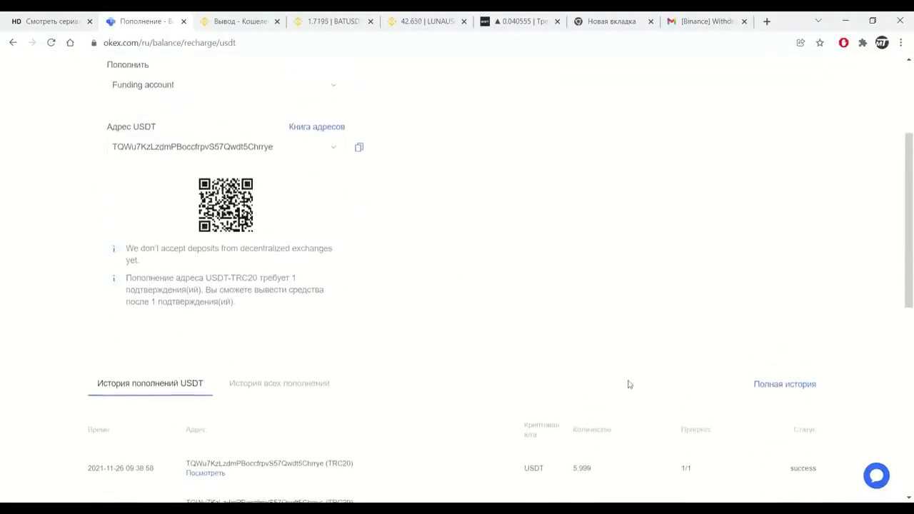
{"action": "scroll", "coordinate": [627, 381], "scroll_direction": "down", "scroll_amount": 1}
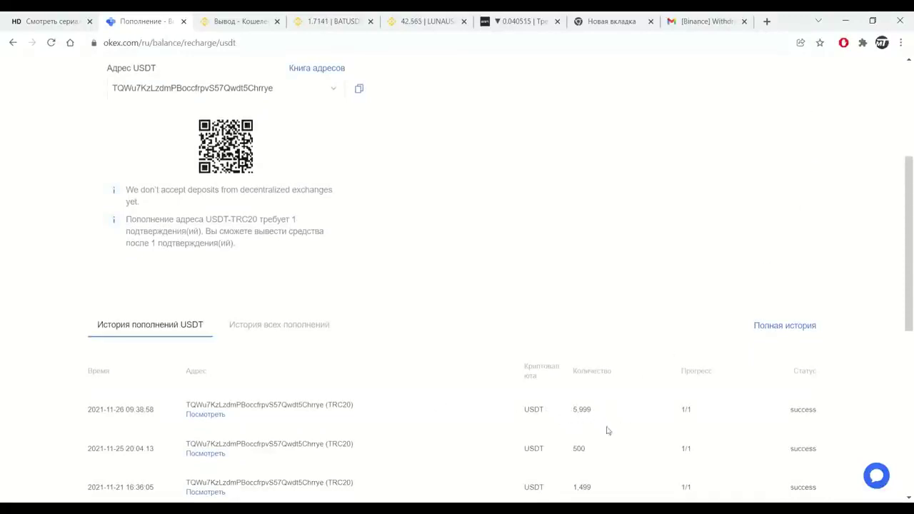
{"action": "scroll", "coordinate": [464, 413], "scroll_direction": "up", "scroll_amount": 1}
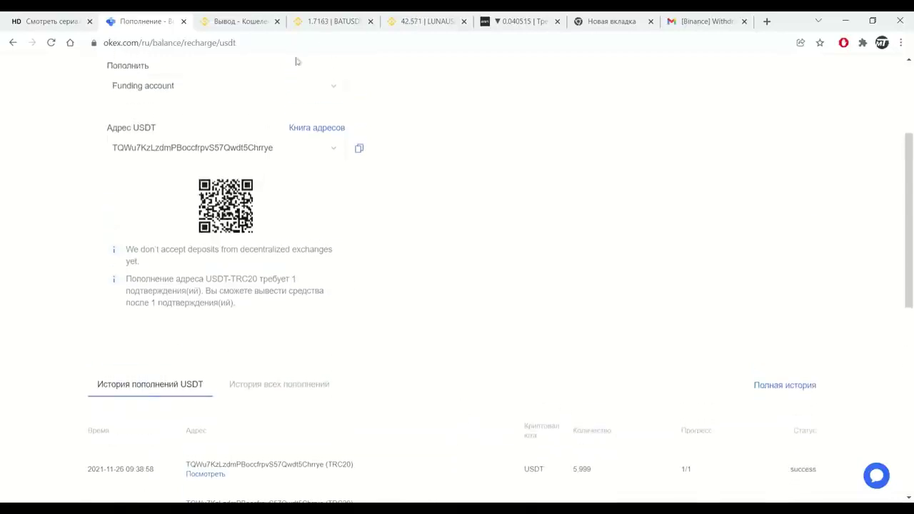
{"action": "scroll", "coordinate": [686, 275], "scroll_direction": "down", "scroll_amount": 2}
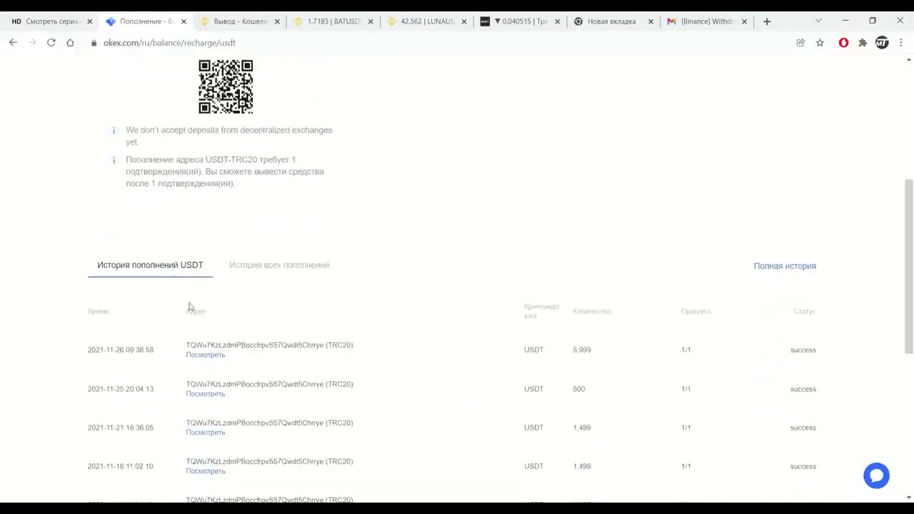
Open the latest USDT deposit's blockchain transaction on TRONSCAN and examine its hash, status, TRC20 transfer addresses and amount.
{"action": "left_click", "coordinate": [211, 356]}
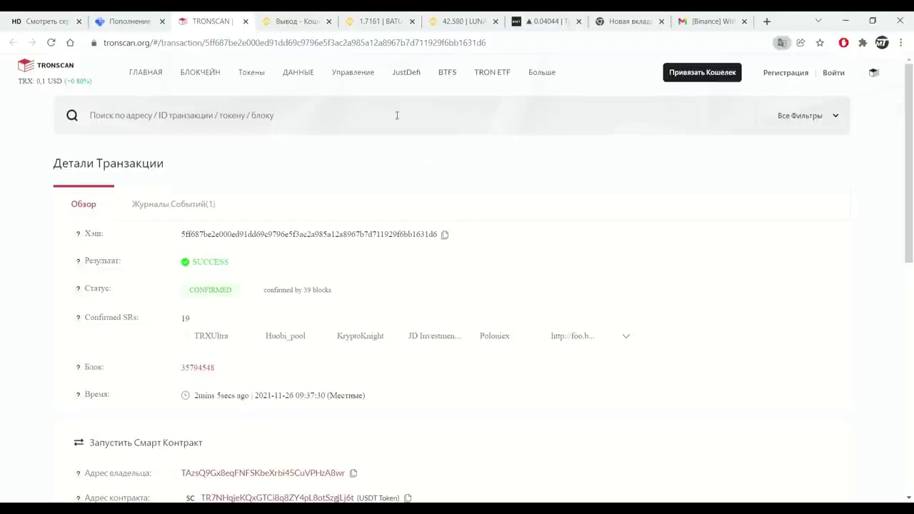
{"action": "left_click", "coordinate": [208, 44]}
{"action": "left_click_drag", "start_coordinate": [193, 45], "coordinate": [230, 44]}
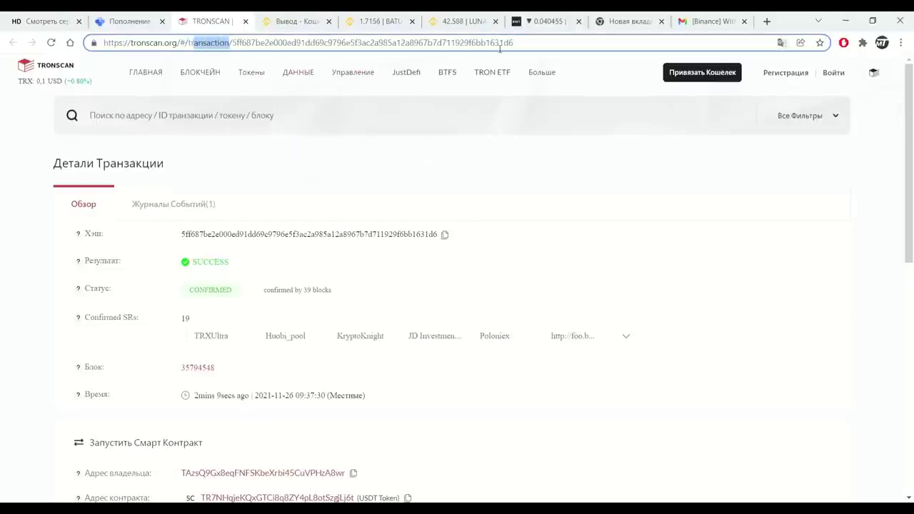
{"action": "left_click", "coordinate": [442, 248]}
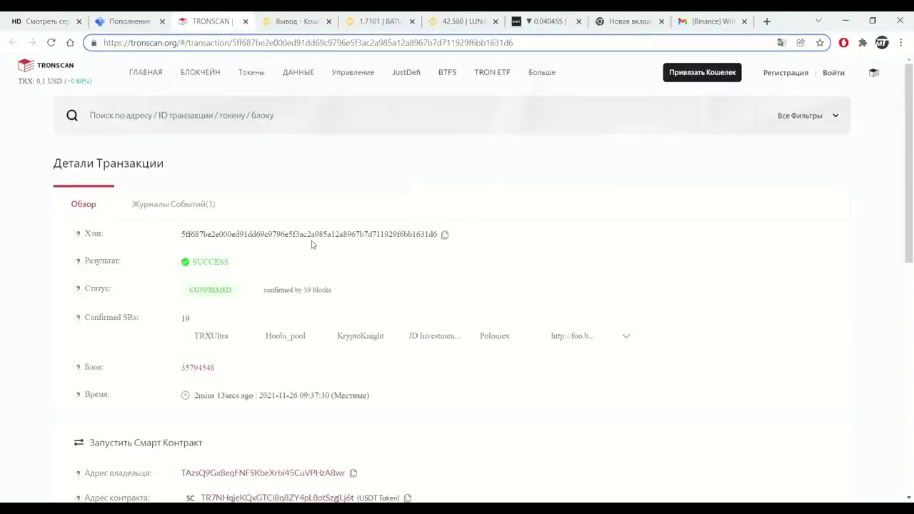
{"action": "scroll", "coordinate": [311, 245], "scroll_direction": "down", "scroll_amount": 1}
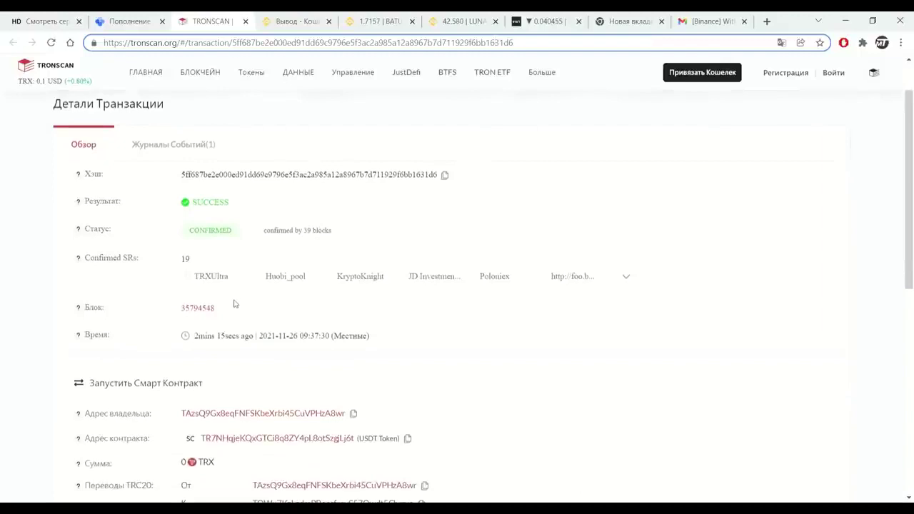
{"action": "scroll", "coordinate": [231, 295], "scroll_direction": "down", "scroll_amount": 2}
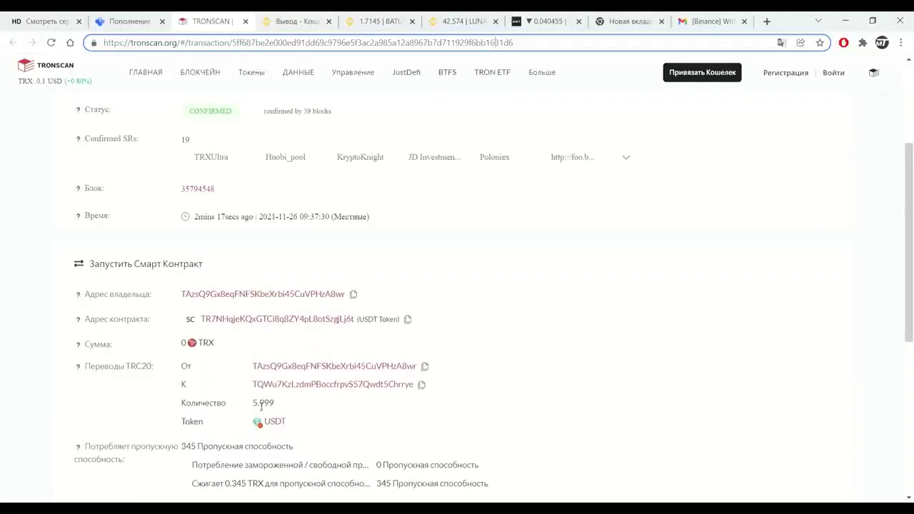